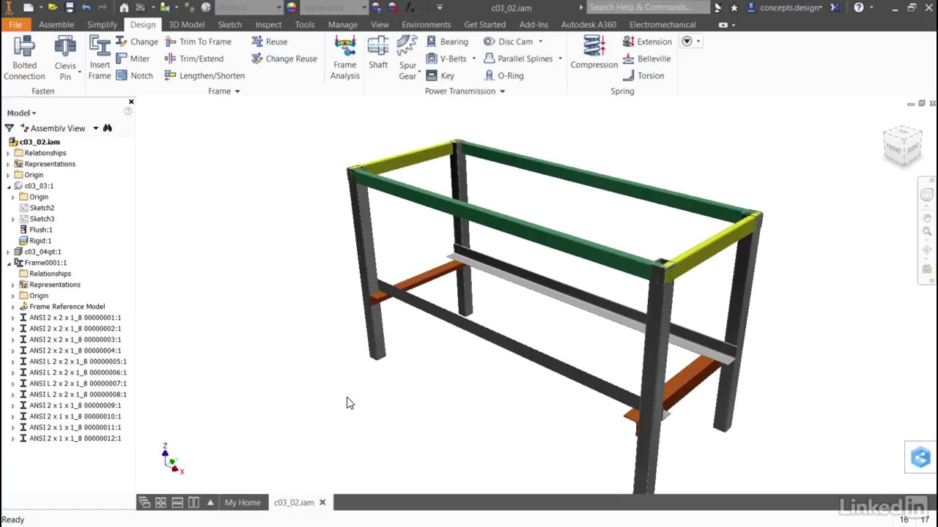
Step: Miter the left yellow end rail with the front green rail at the frame's front-left top corner
{"action": "scroll", "coordinate": [307, 287], "scroll_direction": "up", "scroll_amount": 5}
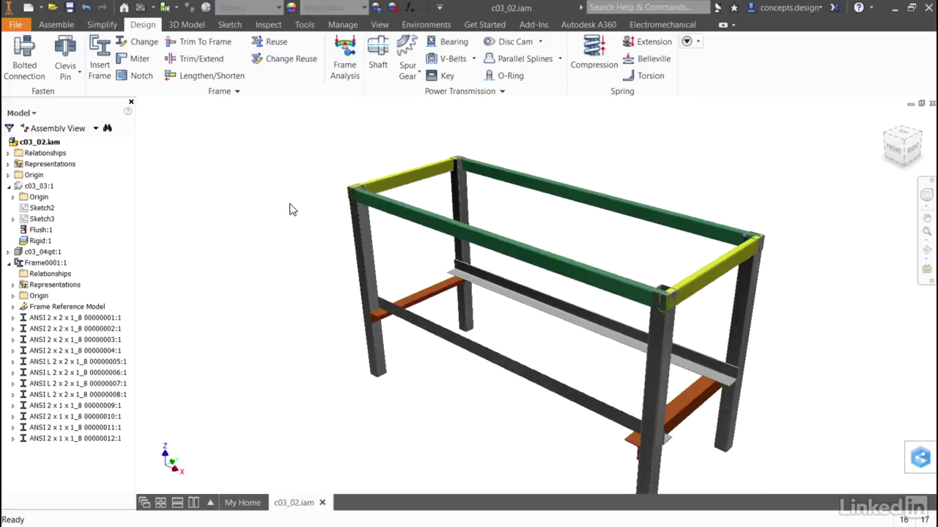
{"action": "scroll", "coordinate": [211, 220], "scroll_direction": "up", "scroll_amount": 5}
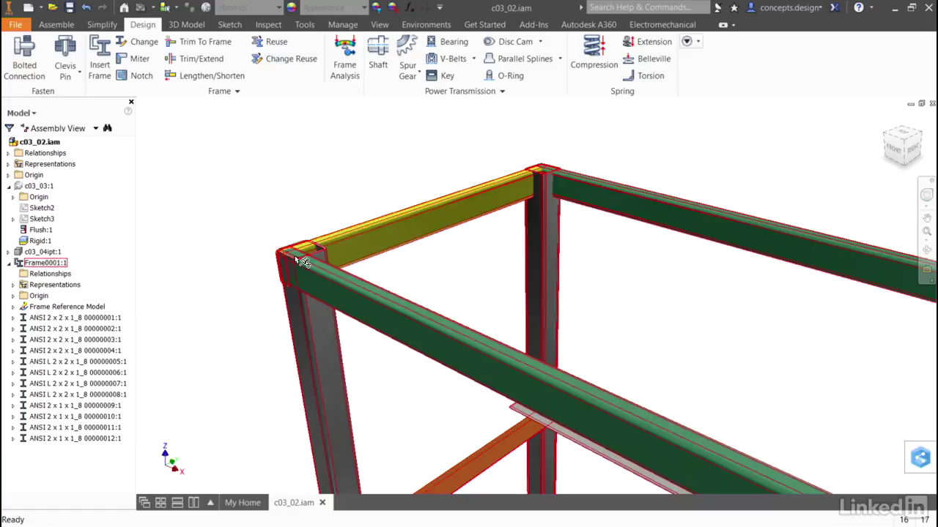
{"action": "left_click", "coordinate": [137, 60]}
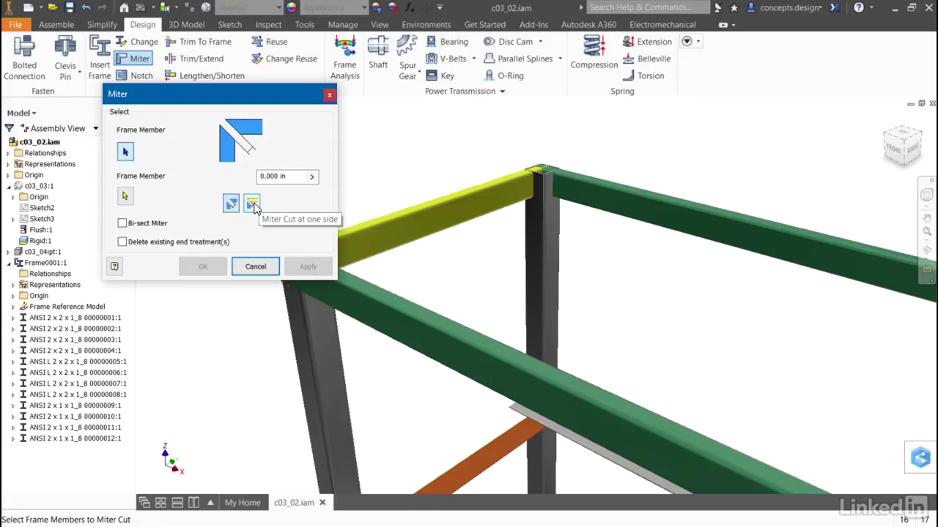
{"action": "middle_click_drag", "start_coordinate": [452, 253], "coordinate": [569, 260]}
{"action": "left_click", "coordinate": [524, 241]}
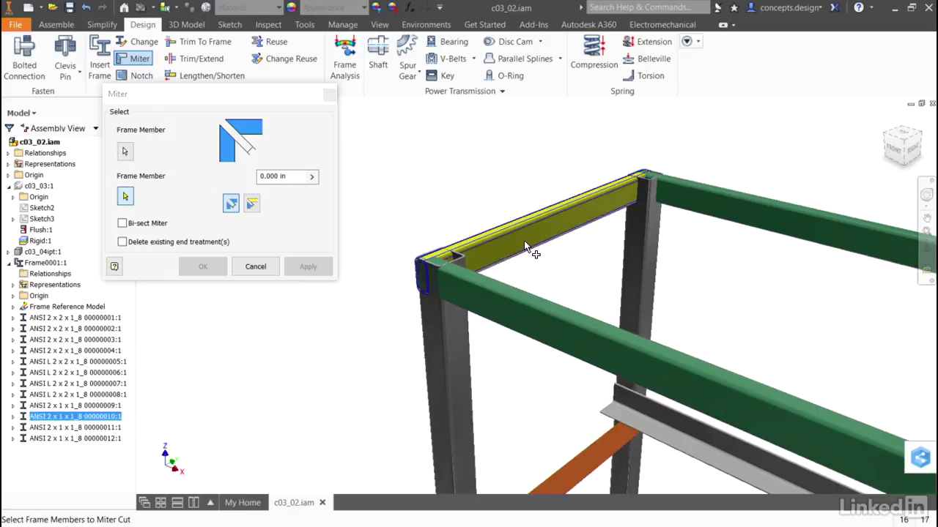
{"action": "left_click", "coordinate": [520, 312]}
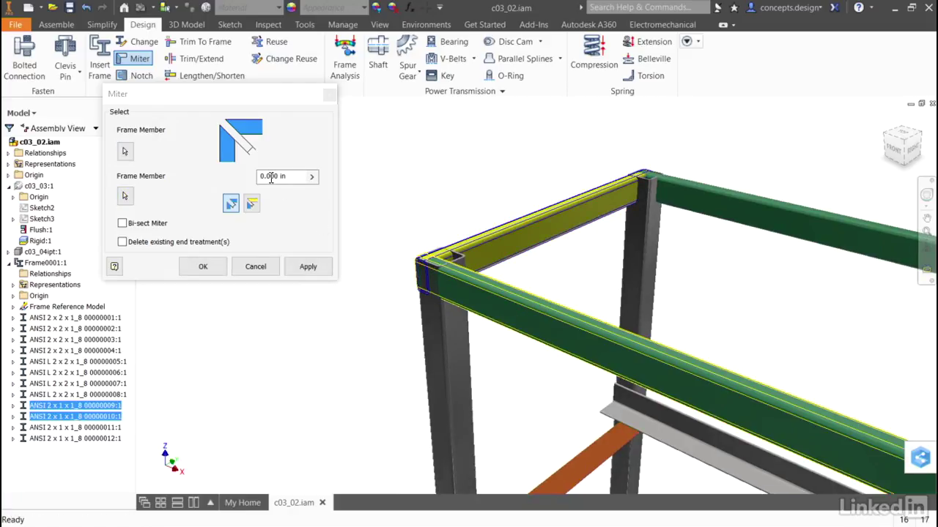
{"action": "left_click", "coordinate": [307, 267]}
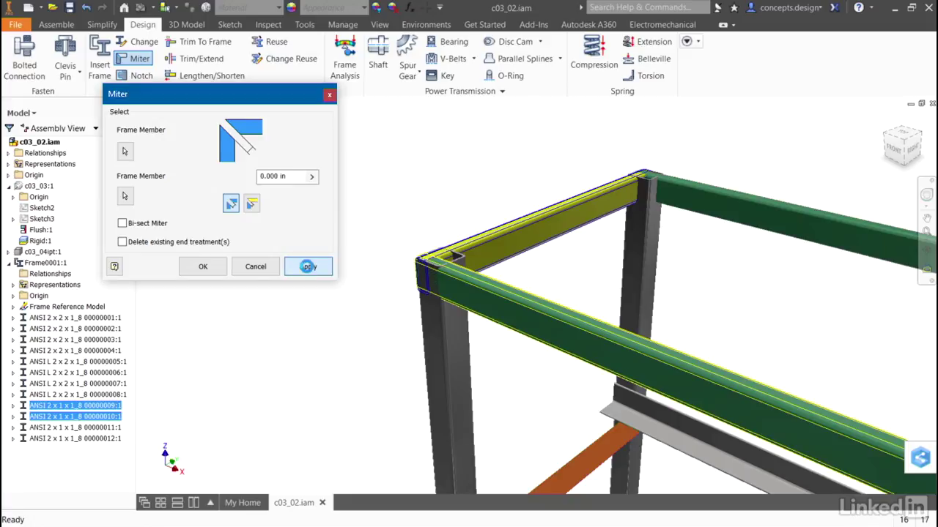
Step: Miter the left yellow end rail with the rear green rail at the back-left top corner
{"action": "left_click", "coordinate": [573, 231]}
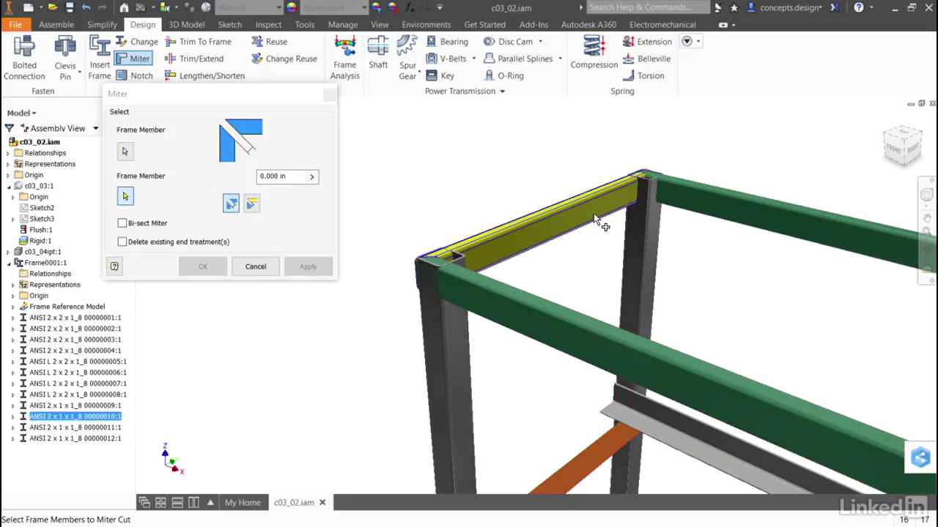
{"action": "left_click", "coordinate": [725, 199]}
{"action": "right_click", "coordinate": [730, 145]}
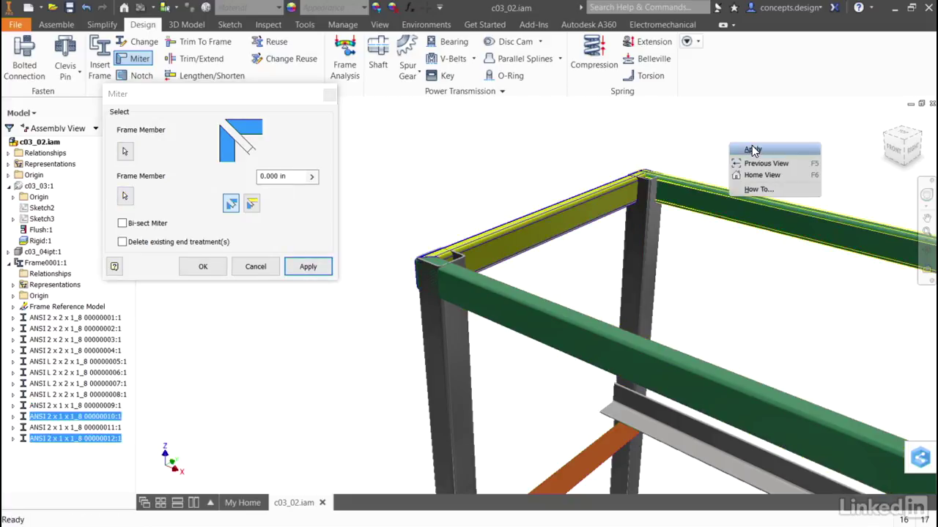
{"action": "left_click", "coordinate": [753, 149]}
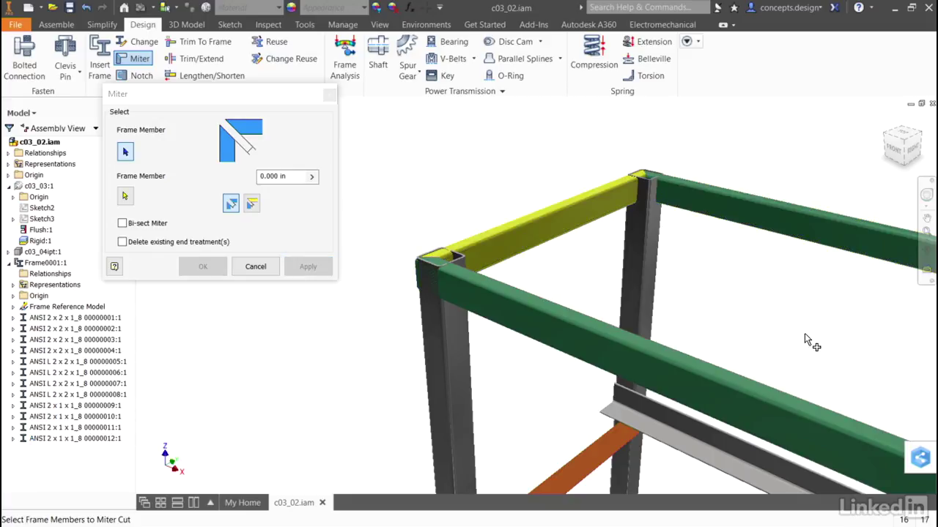
Step: Miter the rear green rail with the right yellow end rail at the back-right top corner
{"action": "key", "text": "F5"}
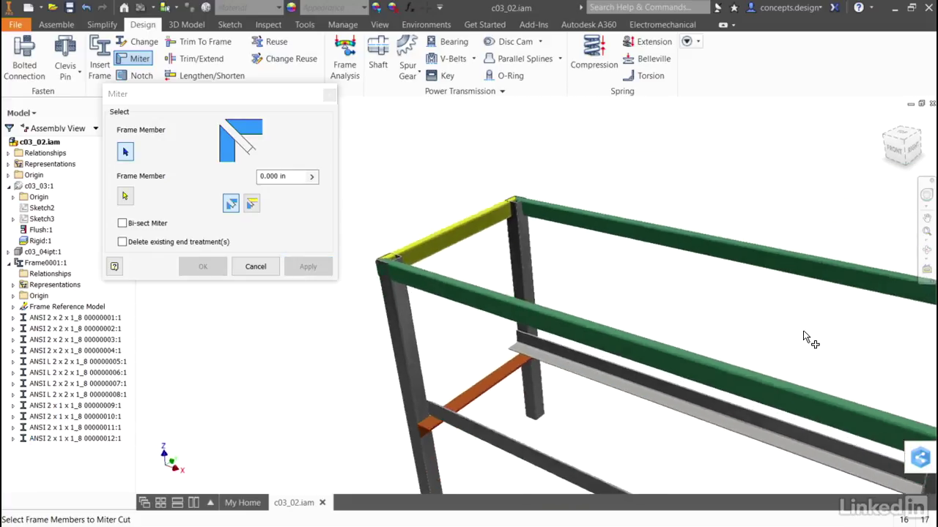
{"action": "key", "text": "F5"}
{"action": "left_click", "coordinate": [803, 279]}
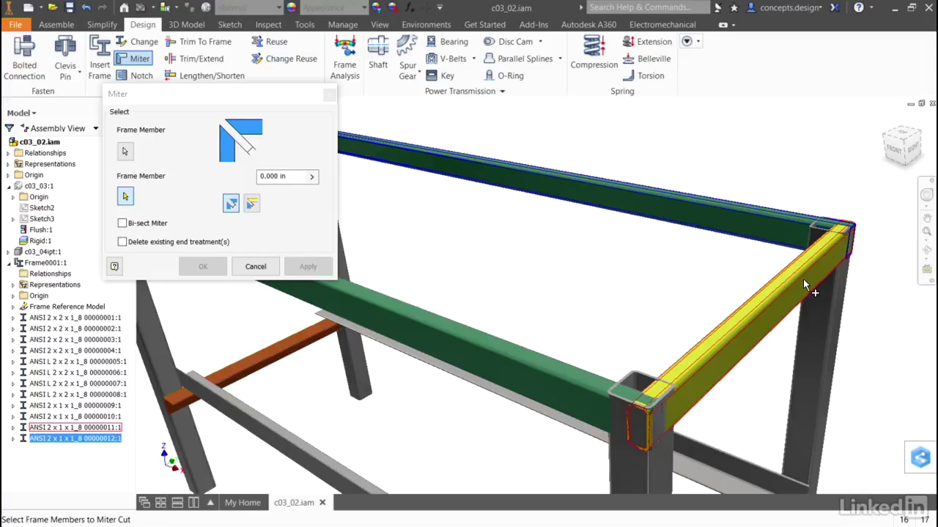
{"action": "right_click", "coordinate": [676, 270]}
{"action": "left_click", "coordinate": [694, 272]}
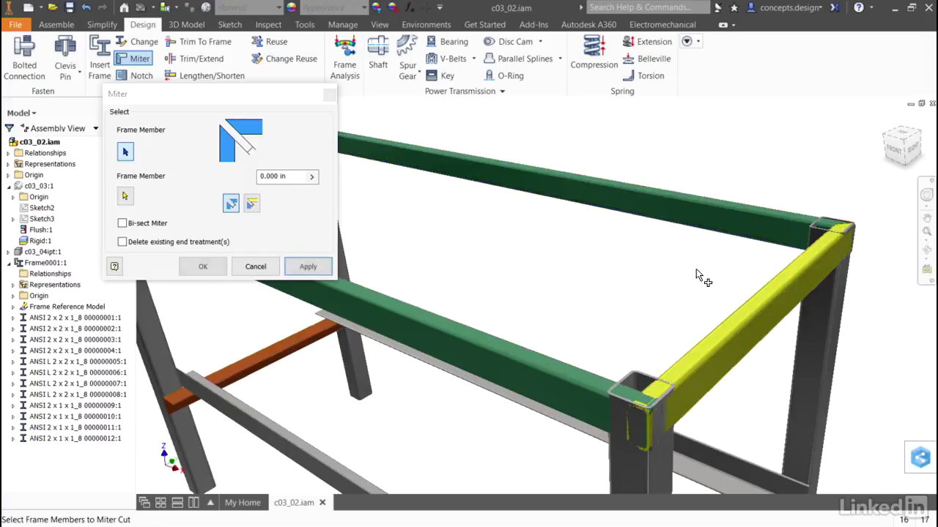
Step: Miter the right yellow end rail with the front green rail at the front-right top corner and finish mitering
{"action": "left_click", "coordinate": [684, 369]}
{"action": "left_click", "coordinate": [573, 381]}
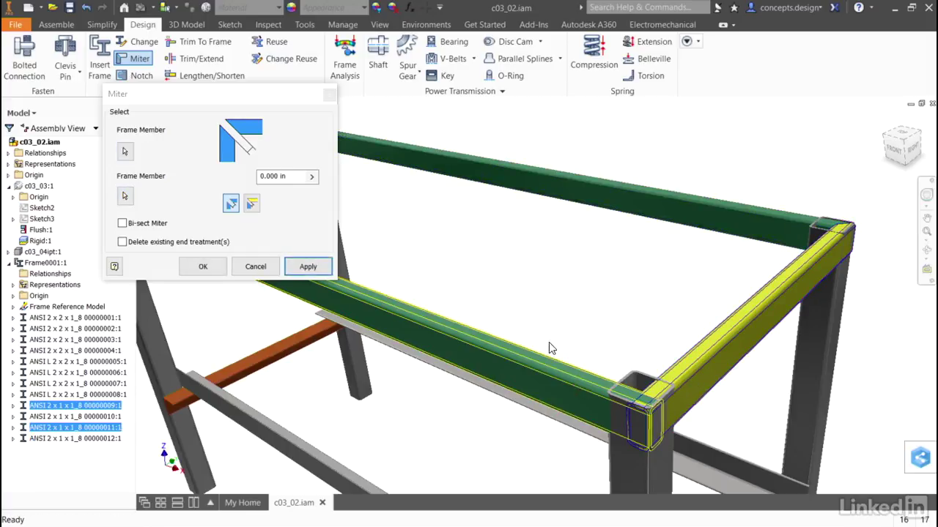
{"action": "left_click", "coordinate": [202, 266]}
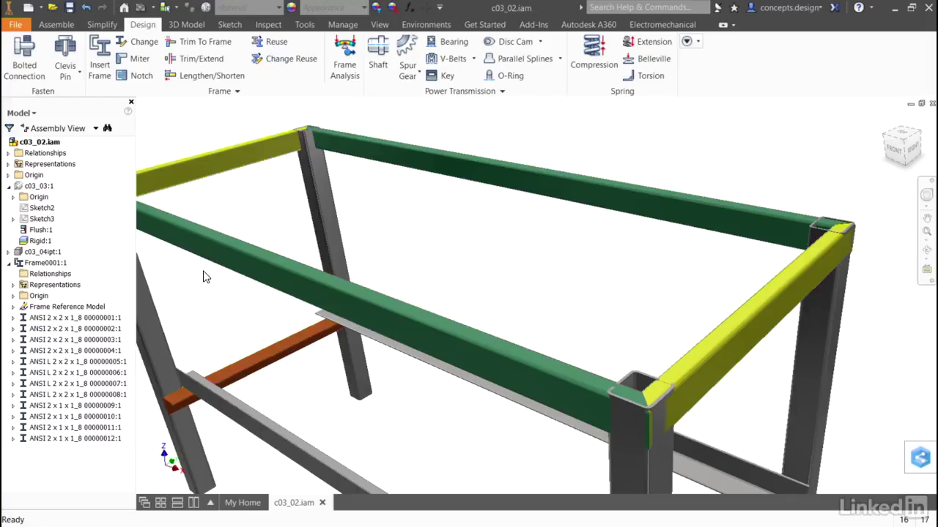
Step: Trim all four vertical legs to the underside face of the front green top rail with Trim - Extend To Face
{"action": "middle_click_drag", "start_coordinate": [371, 241], "coordinate": [424, 229]}
{"action": "scroll", "coordinate": [426, 230], "scroll_direction": "up", "scroll_amount": 3}
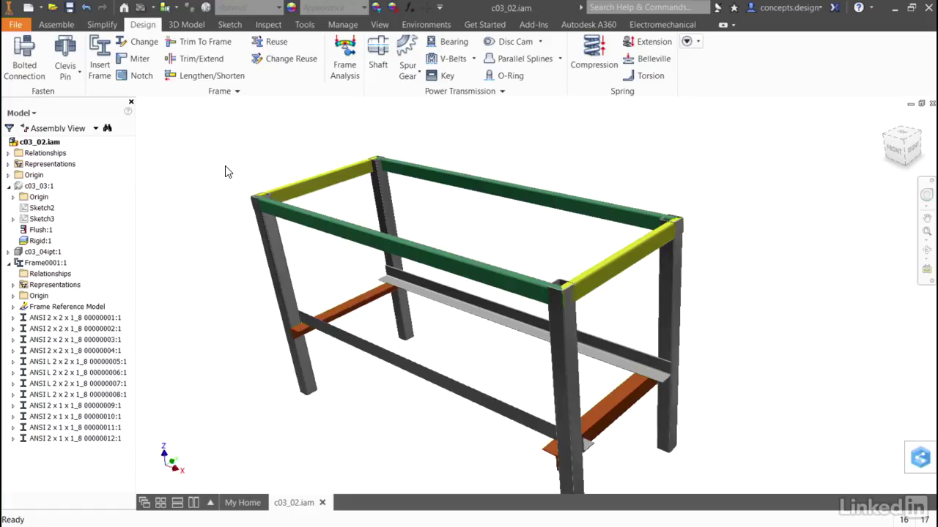
{"action": "left_click", "coordinate": [185, 66]}
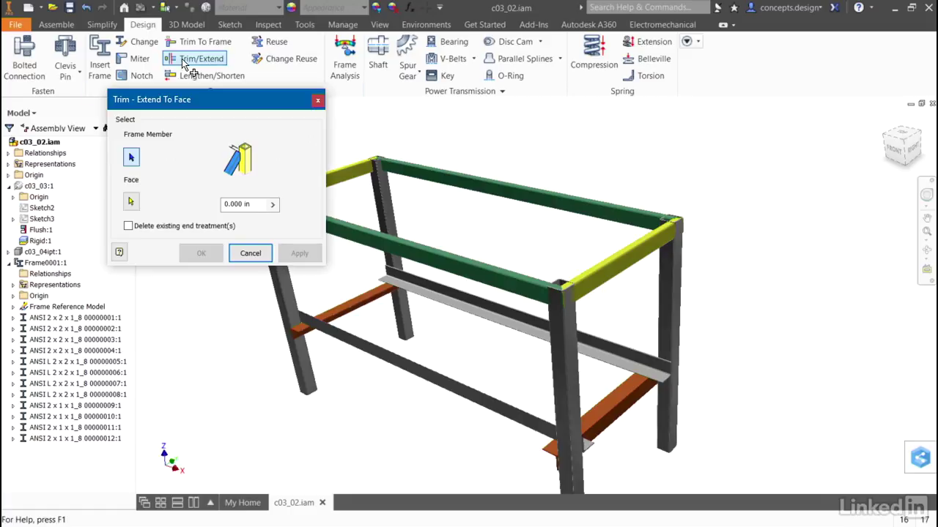
{"action": "key", "text": "F6"}
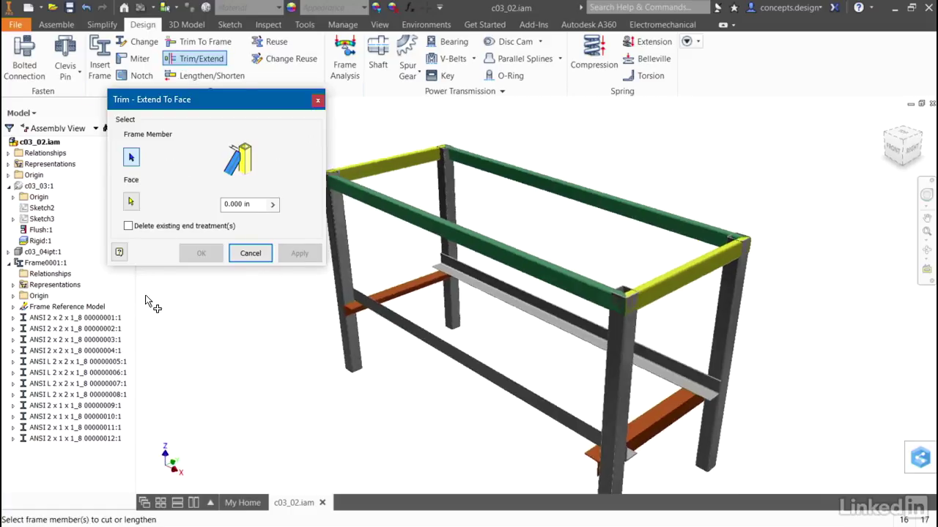
{"action": "left_click", "coordinate": [343, 256]}
{"action": "left_click", "coordinate": [444, 205]}
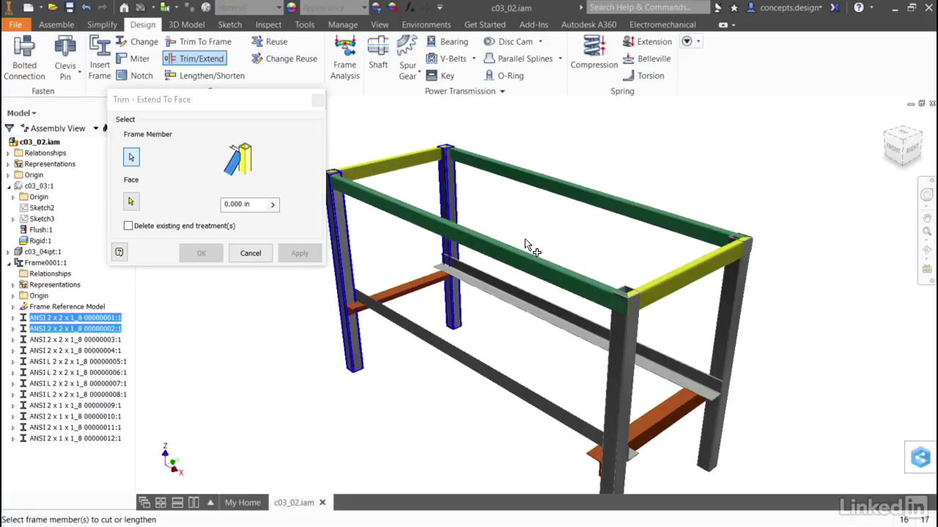
{"action": "left_click", "coordinate": [734, 309]}
{"action": "left_click", "coordinate": [620, 366]}
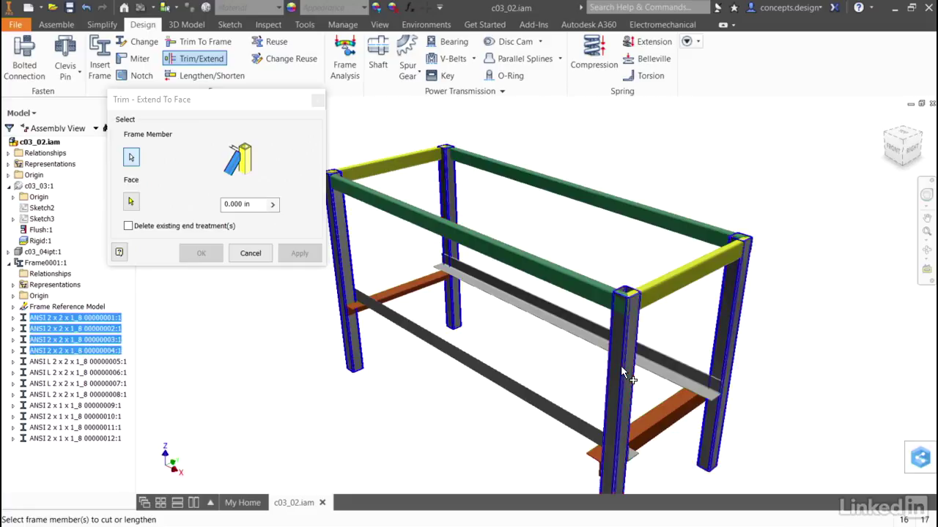
{"action": "left_click", "coordinate": [132, 207]}
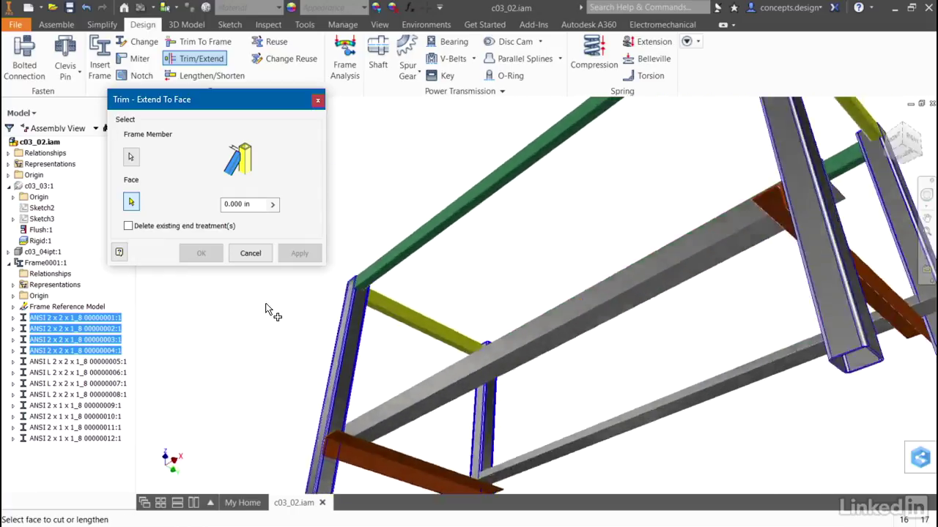
{"action": "scroll", "coordinate": [461, 296], "scroll_direction": "down", "scroll_amount": 3}
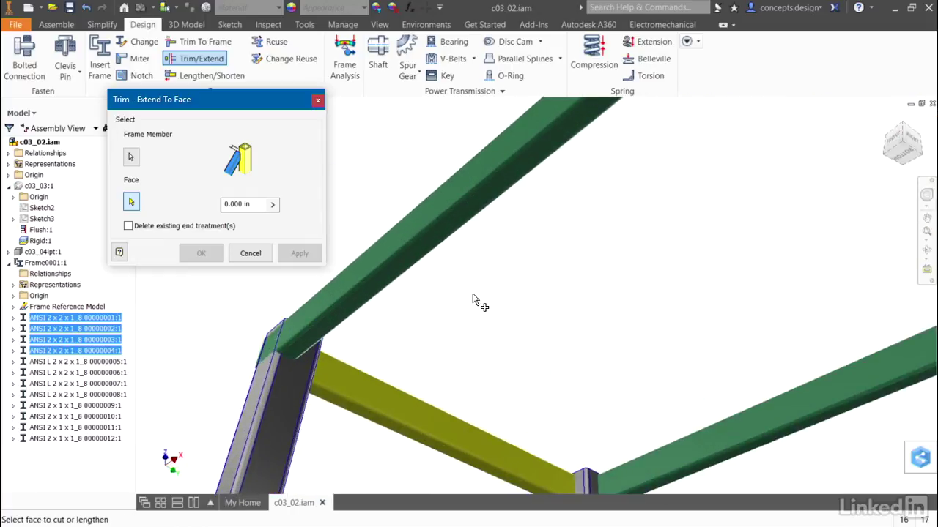
{"action": "left_click", "coordinate": [411, 266]}
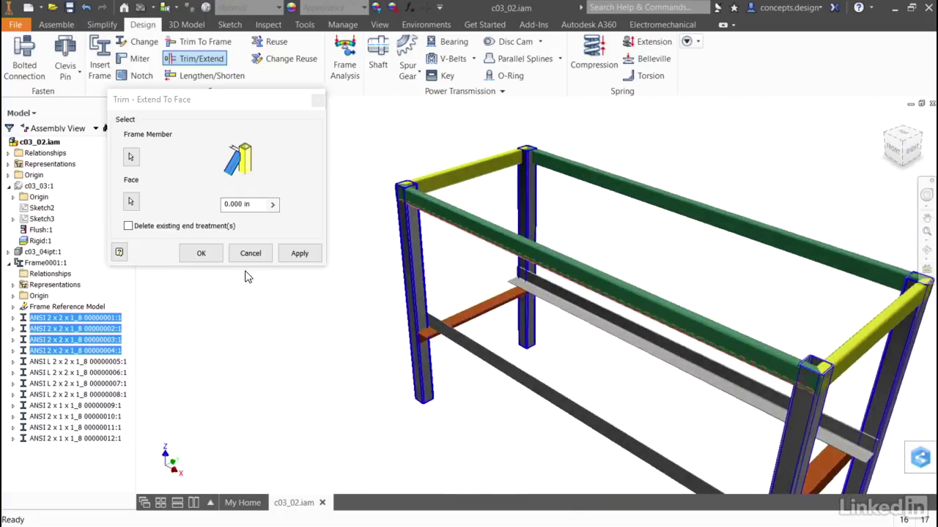
{"action": "left_click", "coordinate": [207, 258]}
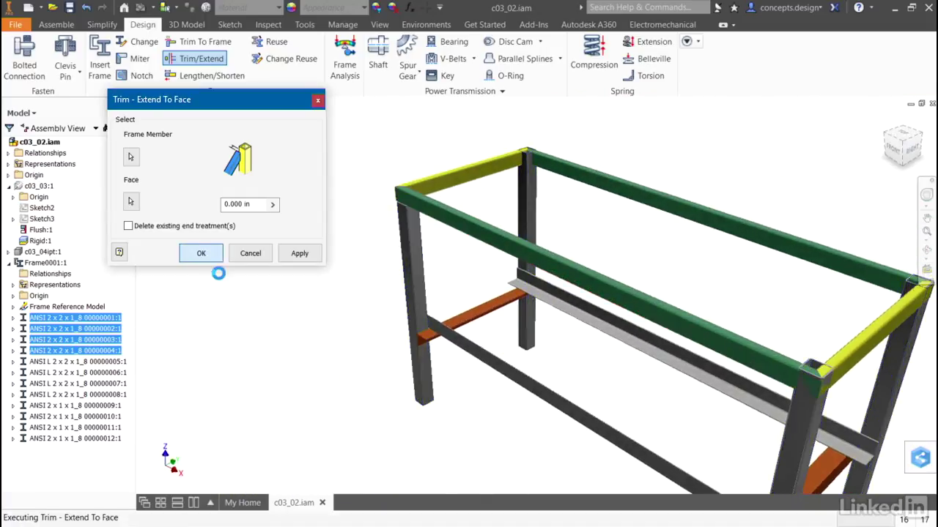
Step: Shorten the front end of the left orange angle crossbar with a one-sided extension of -1 in
{"action": "middle_click_drag", "start_coordinate": [428, 403], "coordinate": [301, 342]}
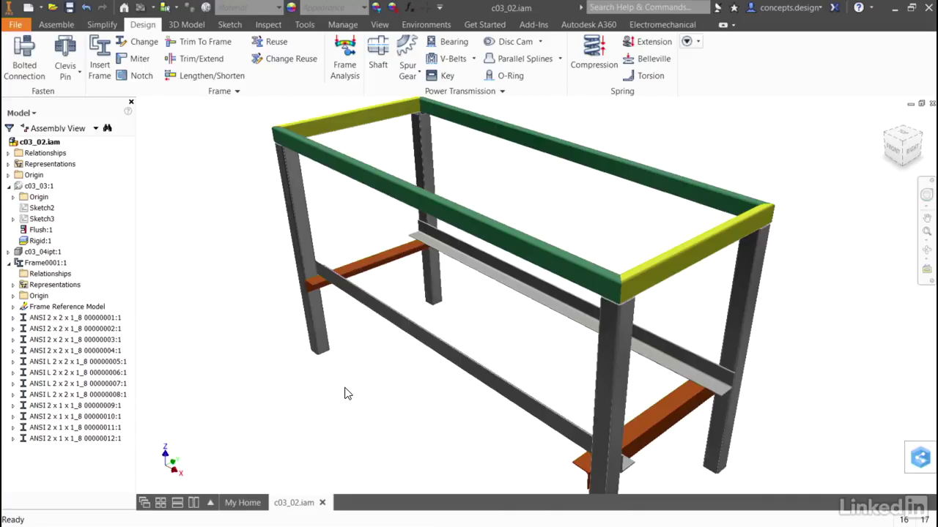
{"action": "middle_click_drag", "start_coordinate": [345, 388], "coordinate": [368, 361], "text": "shift"}
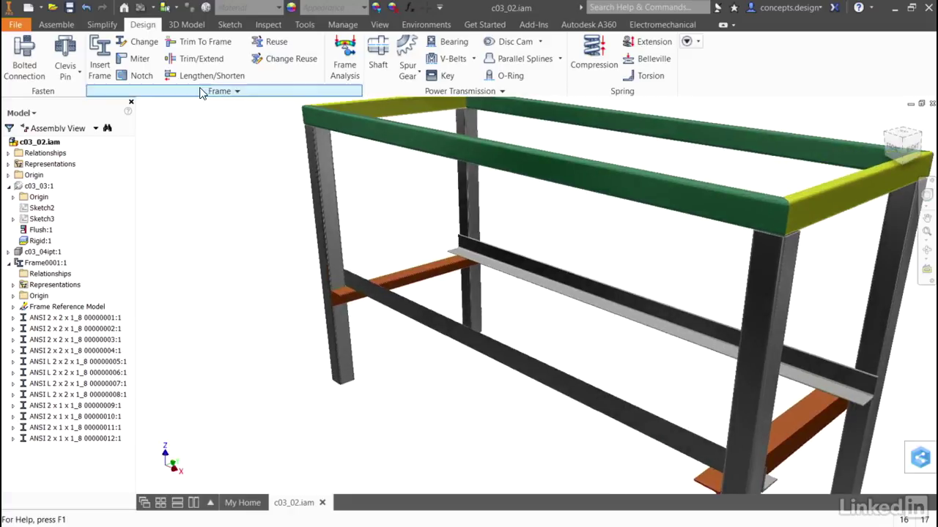
{"action": "left_click", "coordinate": [209, 75]}
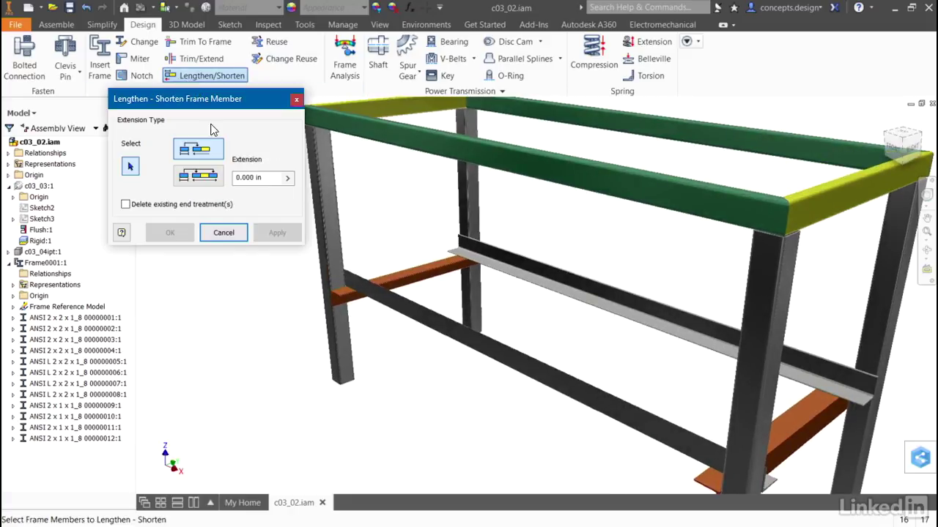
{"action": "left_click", "coordinate": [203, 181]}
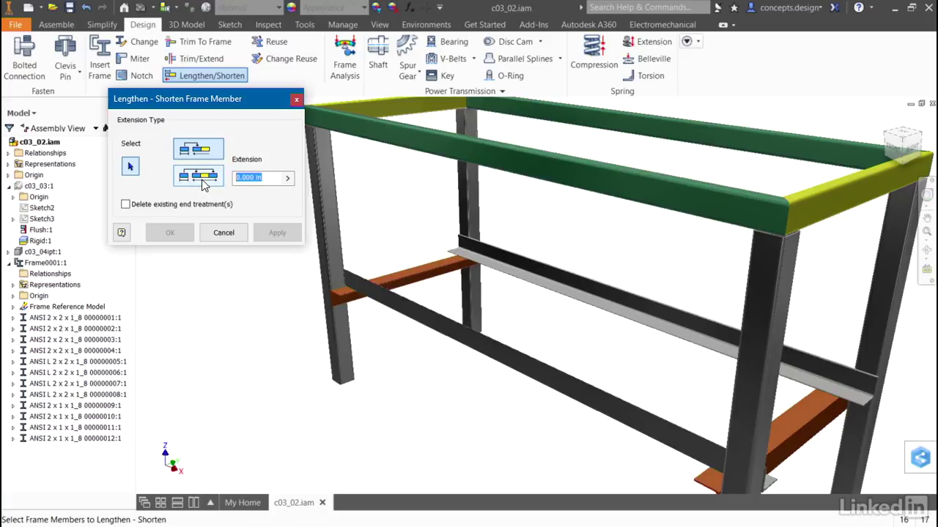
{"action": "type", "text": "-1"}
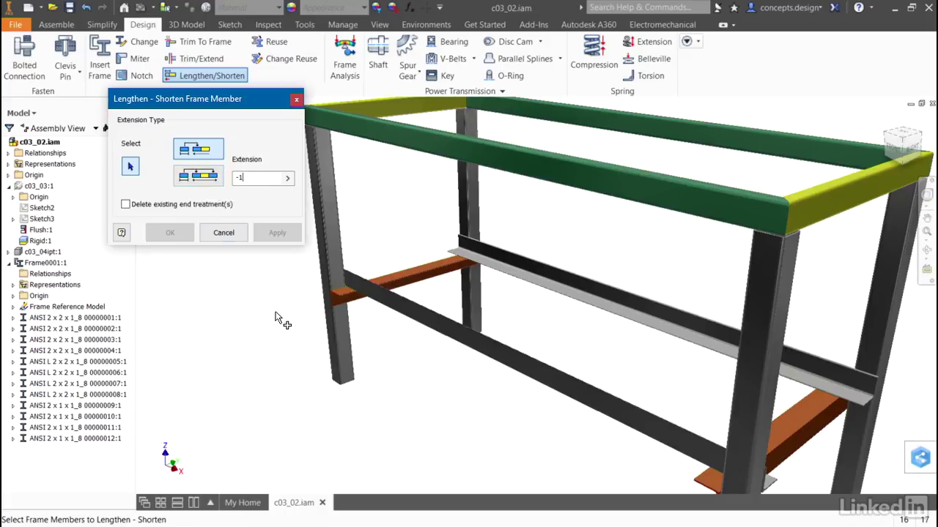
{"action": "left_click", "coordinate": [337, 303]}
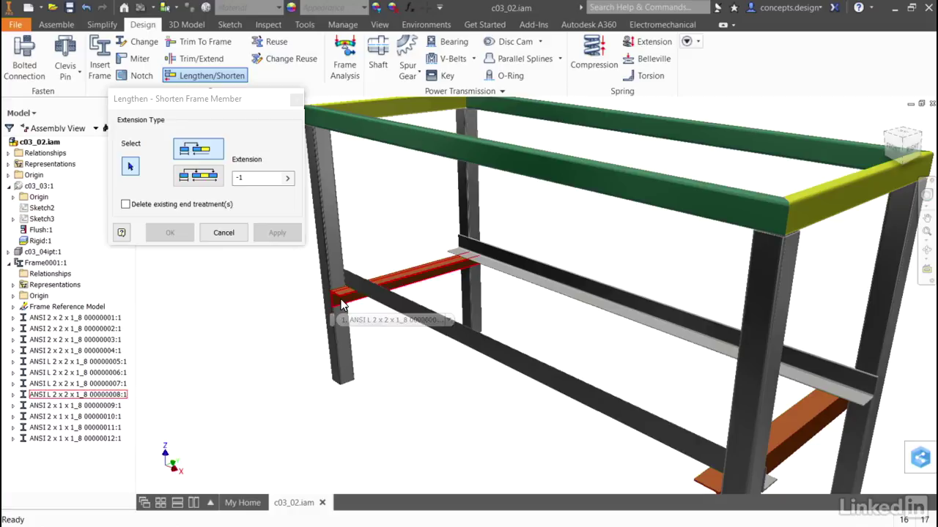
{"action": "right_click", "coordinate": [396, 365]}
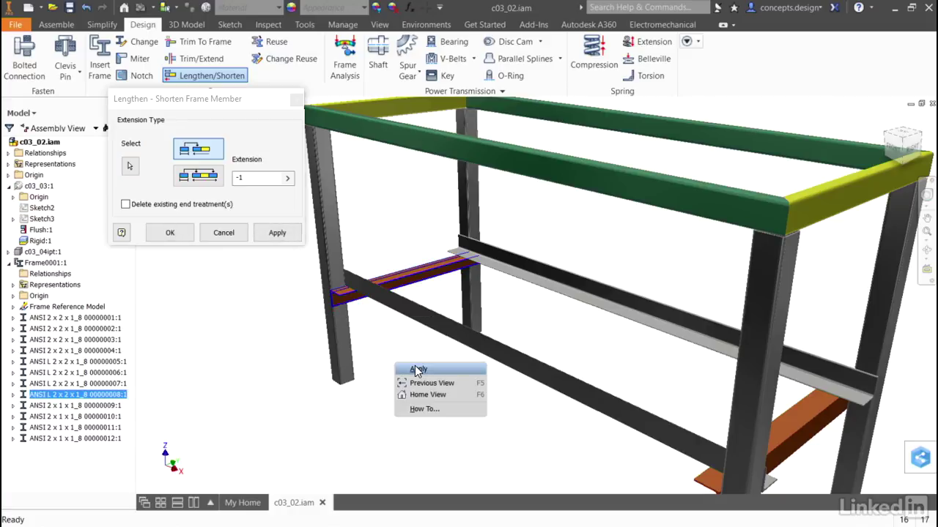
{"action": "left_click", "coordinate": [416, 369]}
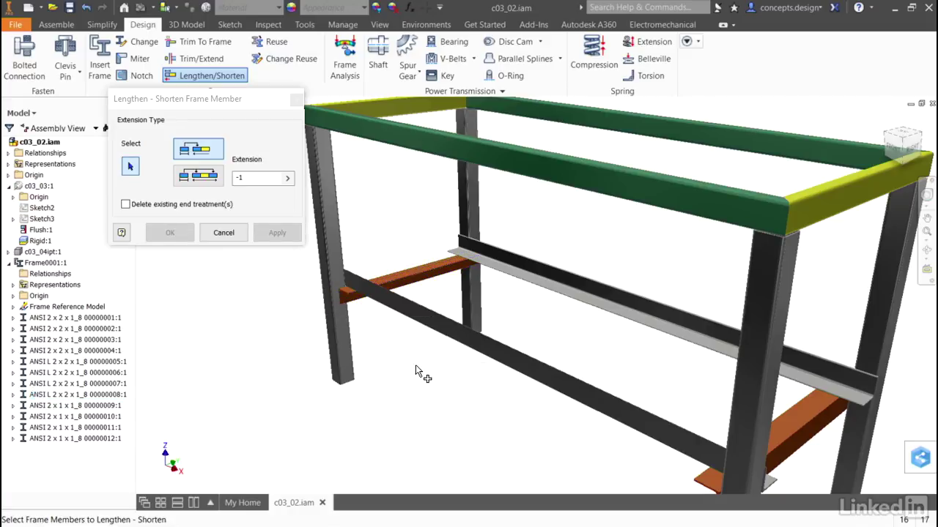
Step: Shorten the front end of the right orange angle crossbar with the same -1 in extension
{"action": "key", "text": "F6"}
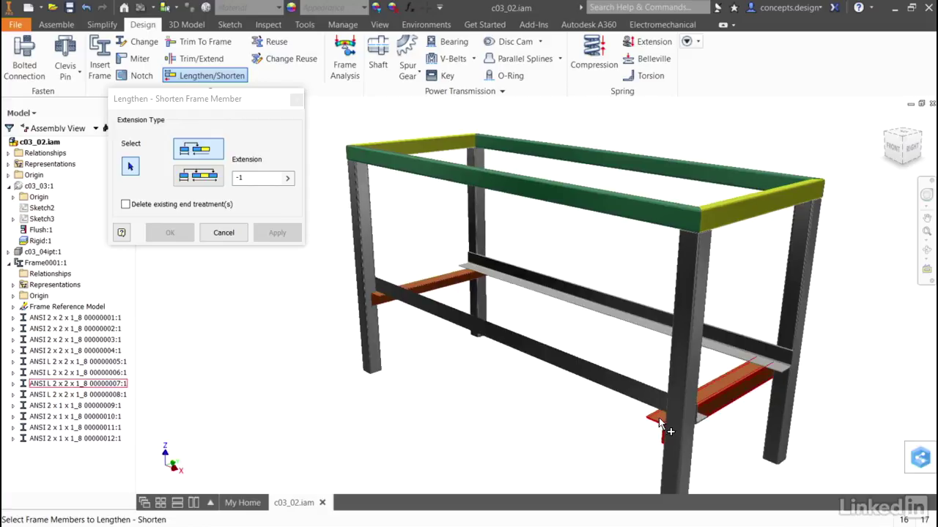
{"action": "left_click", "coordinate": [664, 427]}
{"action": "right_click", "coordinate": [552, 426]}
{"action": "left_click", "coordinate": [586, 428]}
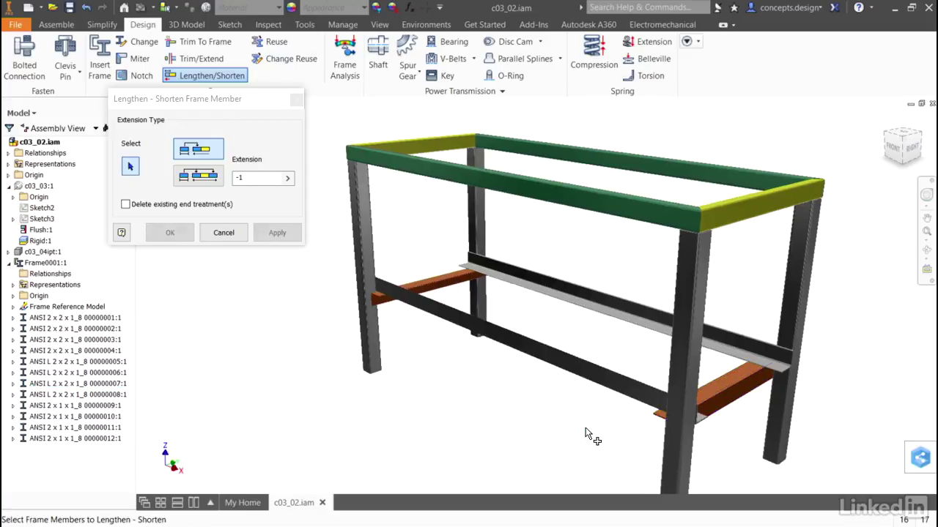
Step: Shorten the rear ends of both orange angle crossbars with one-sided extensions of -1 in and finish shortening
{"action": "middle_click_drag", "start_coordinate": [585, 434], "coordinate": [753, 388], "text": "shift"}
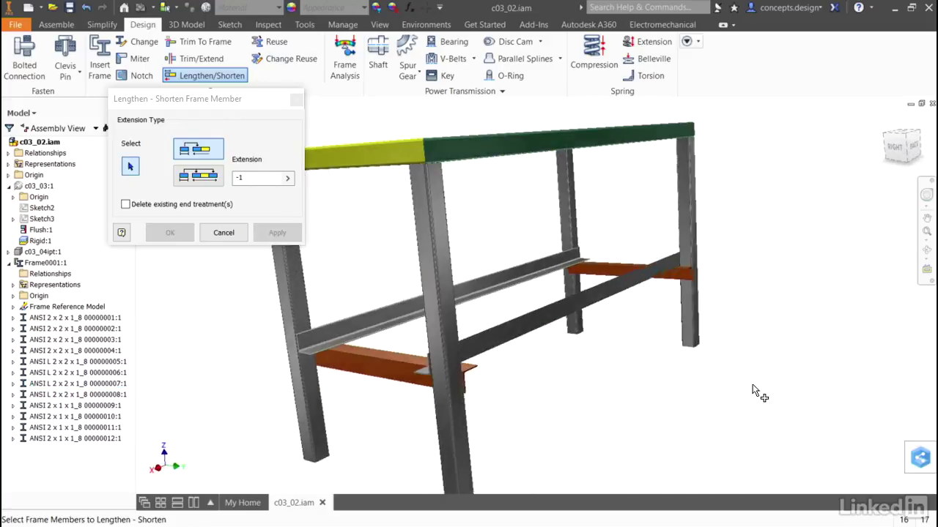
{"action": "left_click", "coordinate": [677, 279]}
{"action": "right_click", "coordinate": [645, 333]}
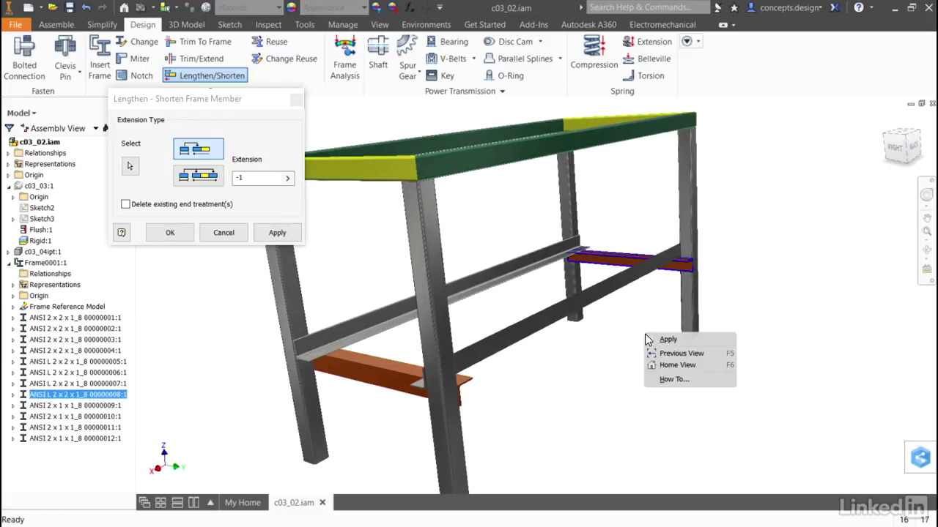
{"action": "left_click", "coordinate": [668, 341]}
{"action": "left_click", "coordinate": [473, 382]}
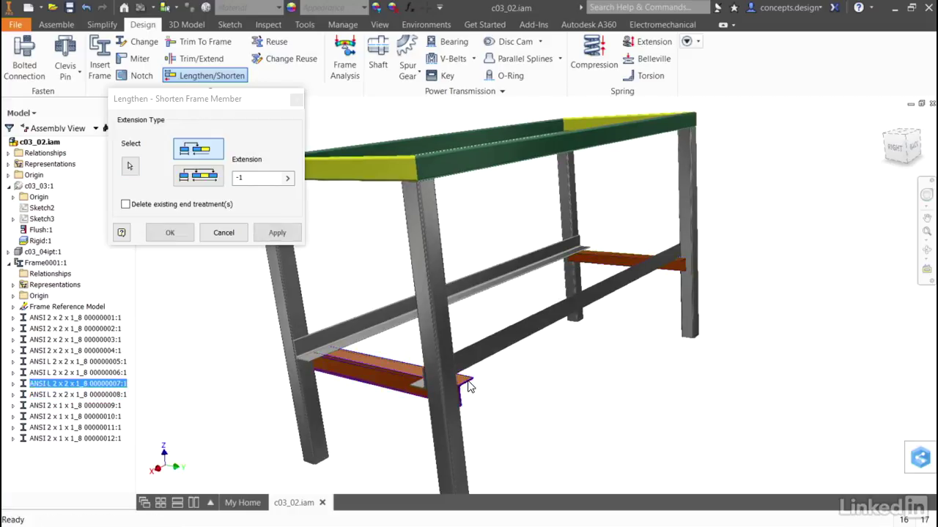
{"action": "right_click", "coordinate": [467, 380]}
{"action": "left_click", "coordinate": [489, 387]}
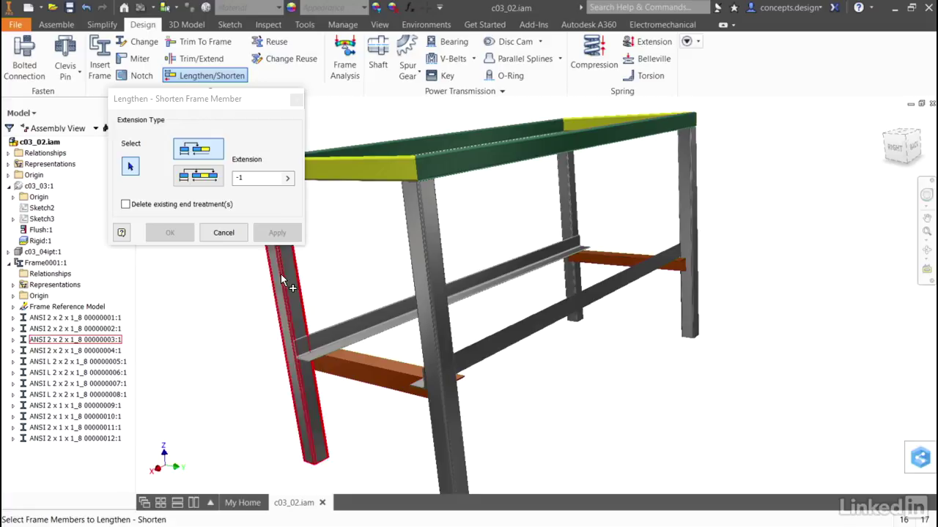
{"action": "left_click", "coordinate": [220, 233]}
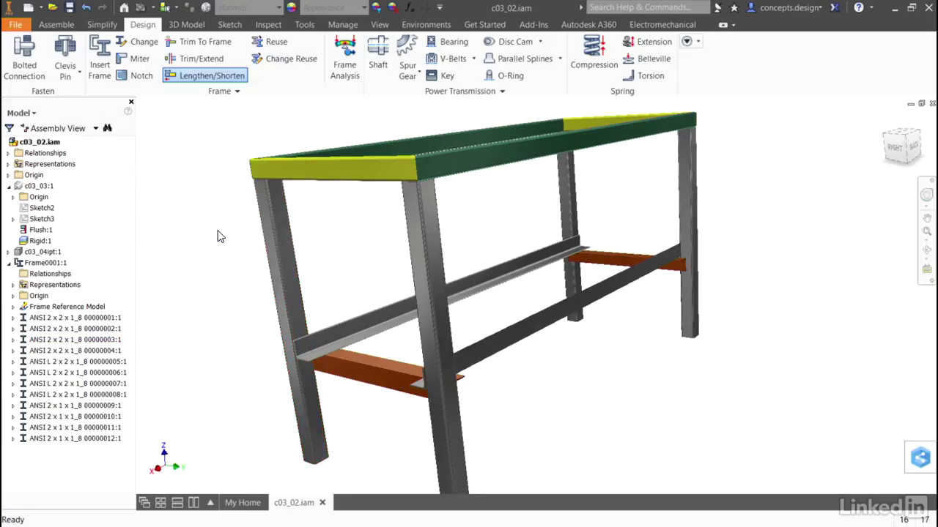
{"action": "key", "text": "F6"}
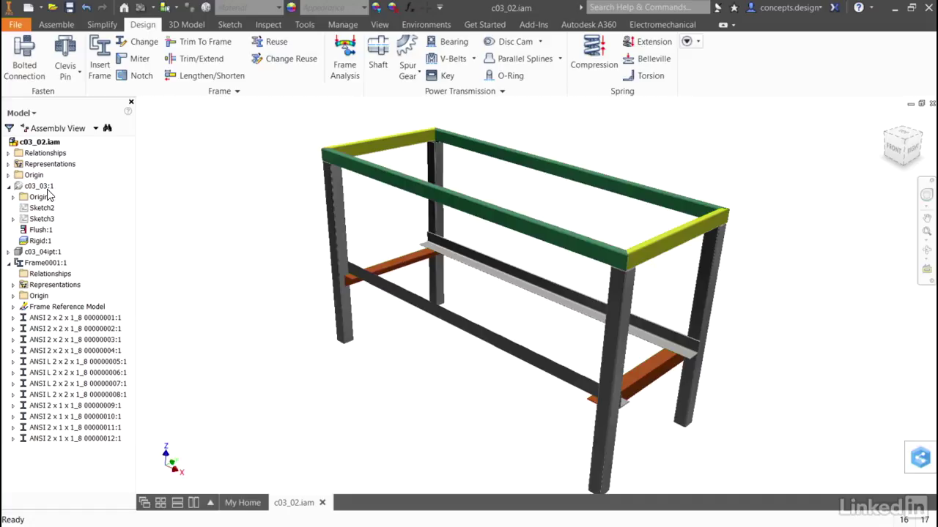
Step: Make the skeleton part c03_03 visible and open the base sketch of its Extrusion1 for editing
{"action": "right_click", "coordinate": [44, 187]}
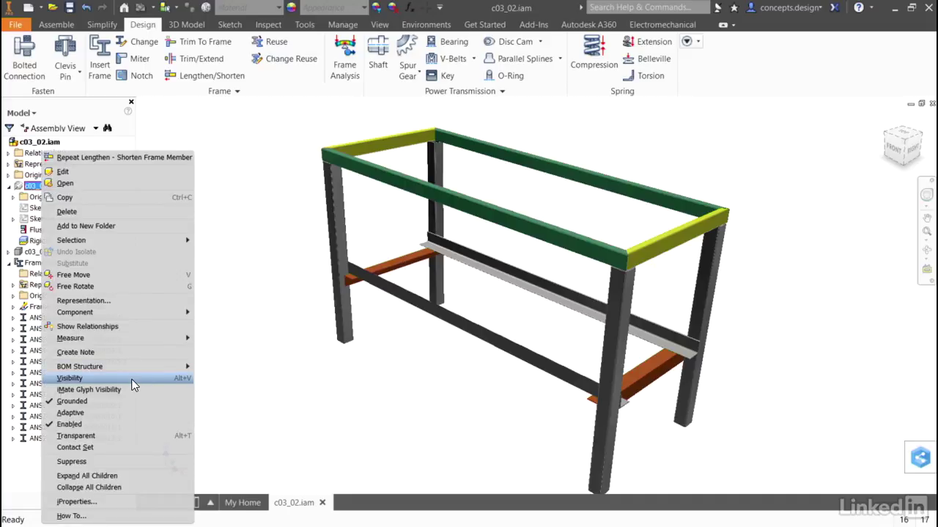
{"action": "left_click", "coordinate": [133, 380]}
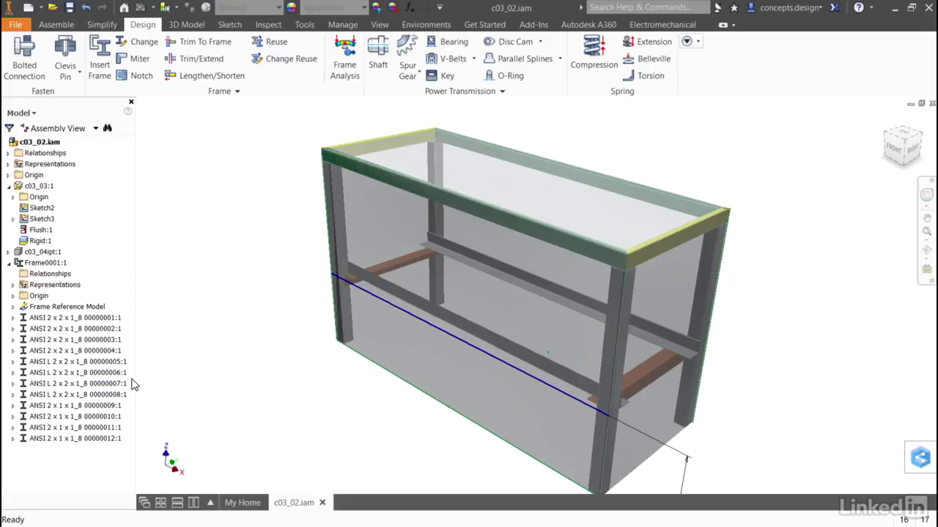
{"action": "left_click", "coordinate": [22, 186]}
{"action": "double_click", "coordinate": [22, 186]}
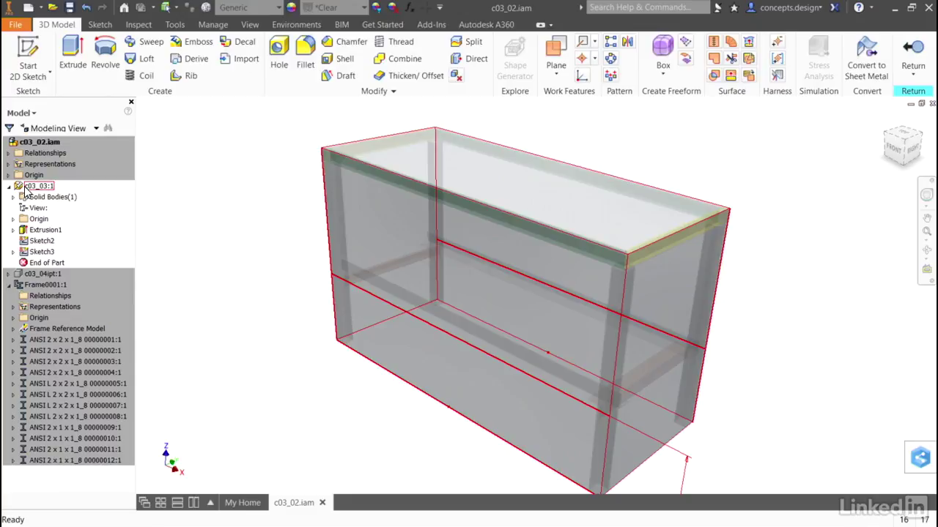
{"action": "left_click", "coordinate": [13, 230]}
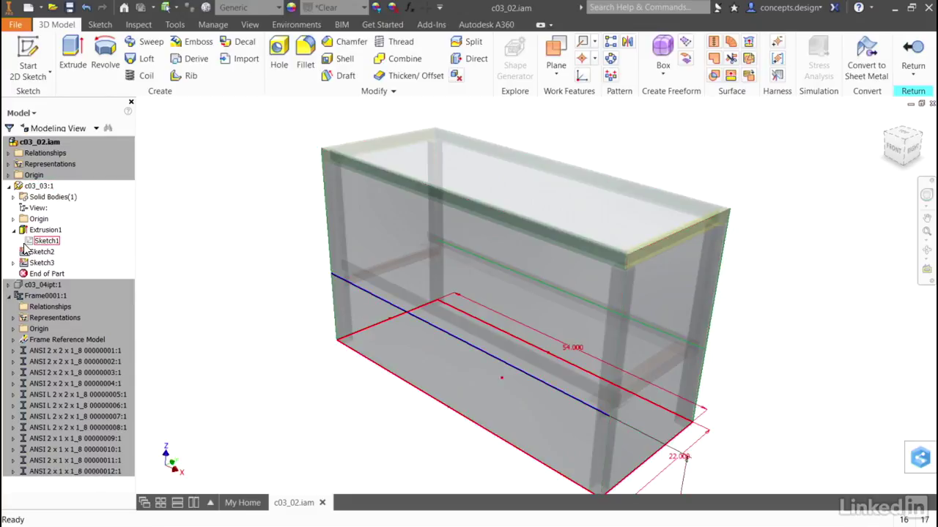
{"action": "double_click", "coordinate": [31, 243]}
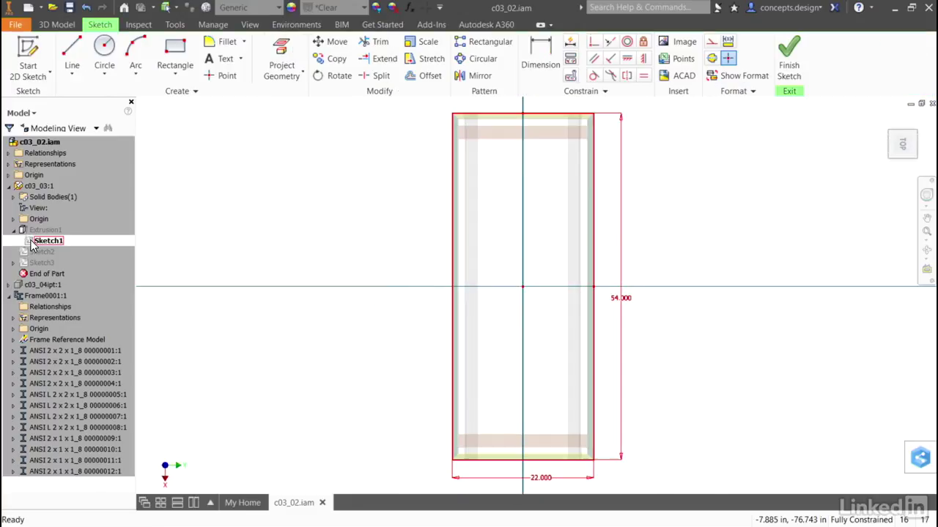
Step: Set the base rectangle's length to 48 in and width to 30 in, and return to the top-level assembly
{"action": "double_click", "coordinate": [622, 300]}
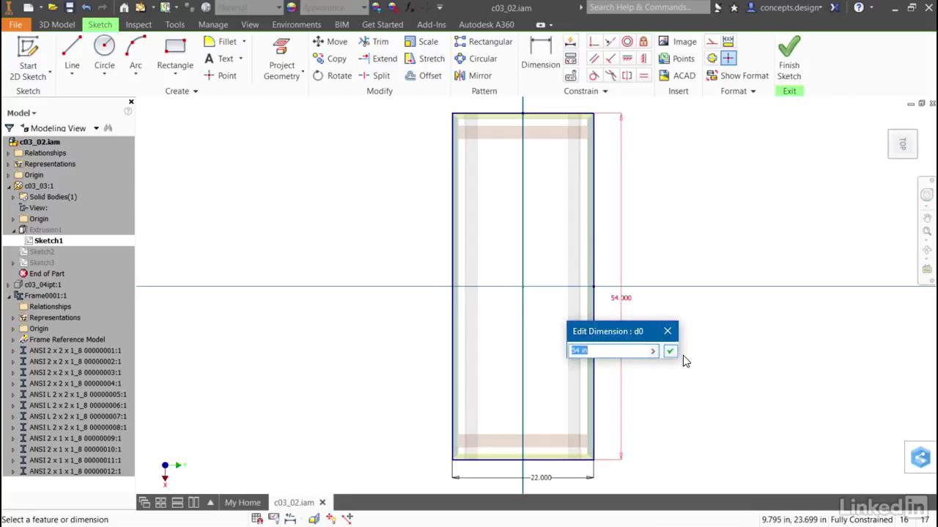
{"action": "type", "text": "48"}
{"action": "key", "text": "Return"}
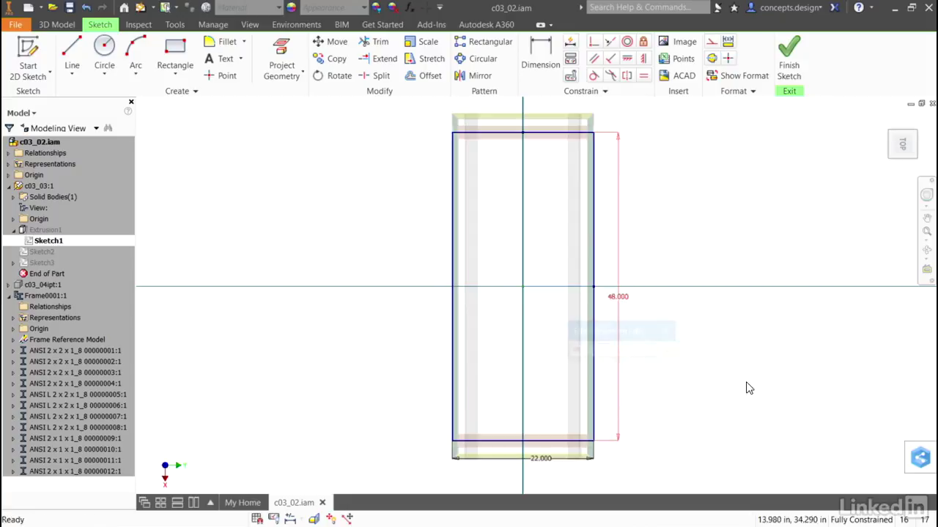
{"action": "double_click", "coordinate": [547, 459]}
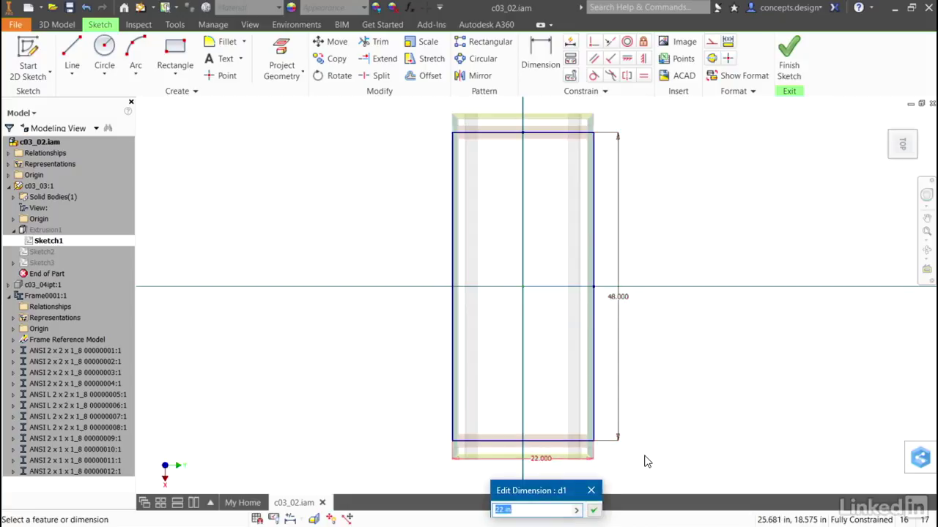
{"action": "type", "text": "30"}
{"action": "key", "text": "Return"}
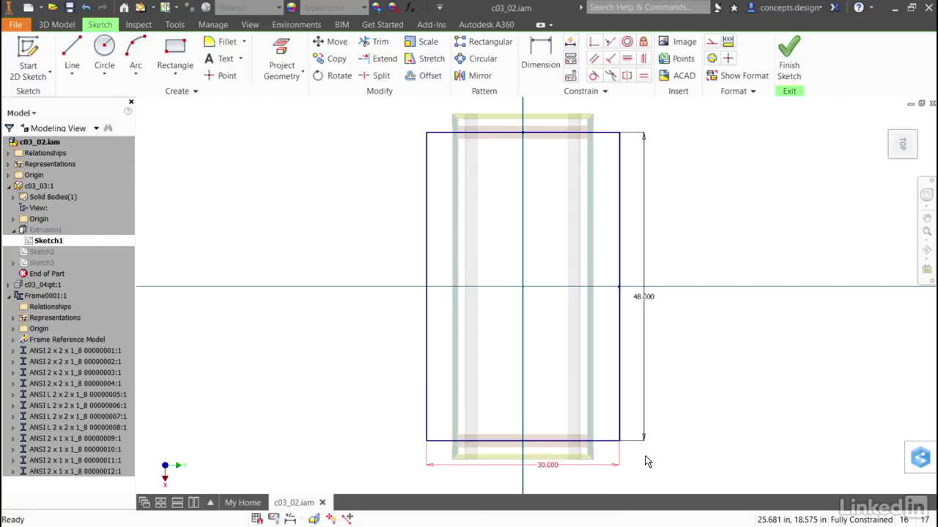
{"action": "left_click", "coordinate": [789, 60]}
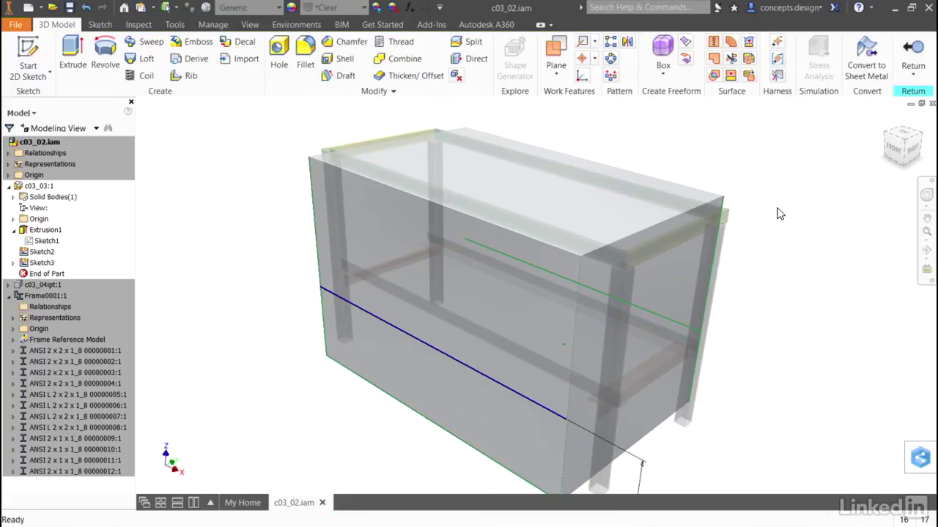
{"action": "left_click", "coordinate": [913, 73]}
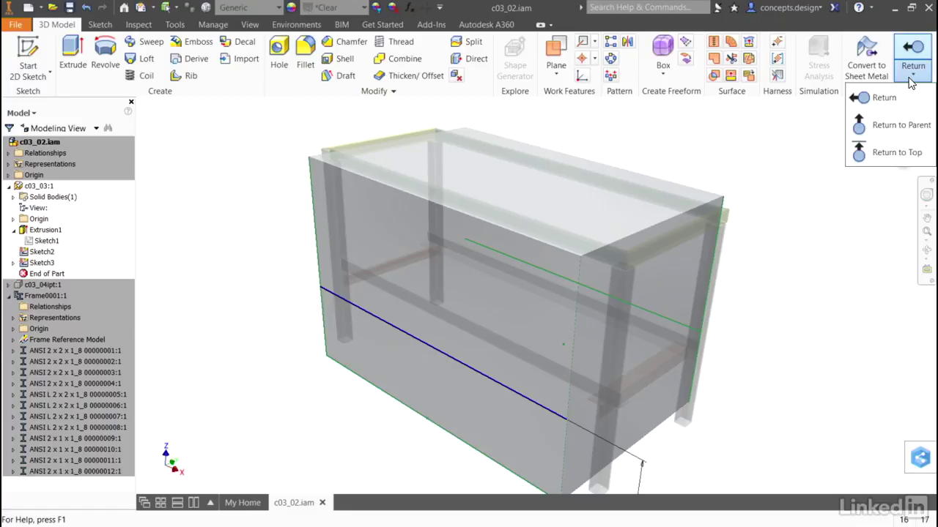
{"action": "left_click", "coordinate": [881, 158]}
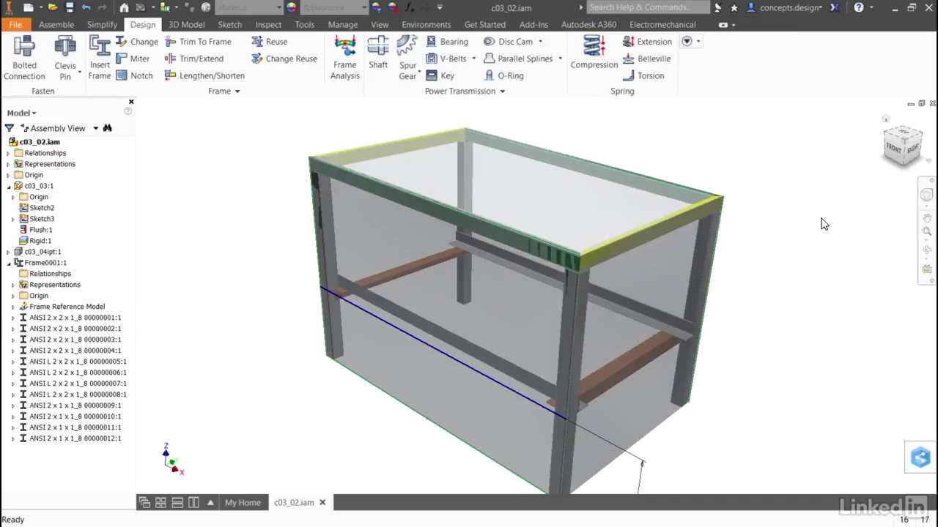
Step: Set the front crossbar line's height dimension in the skeleton part to 10 in and return to the top-level assembly
{"action": "key", "text": "F6"}
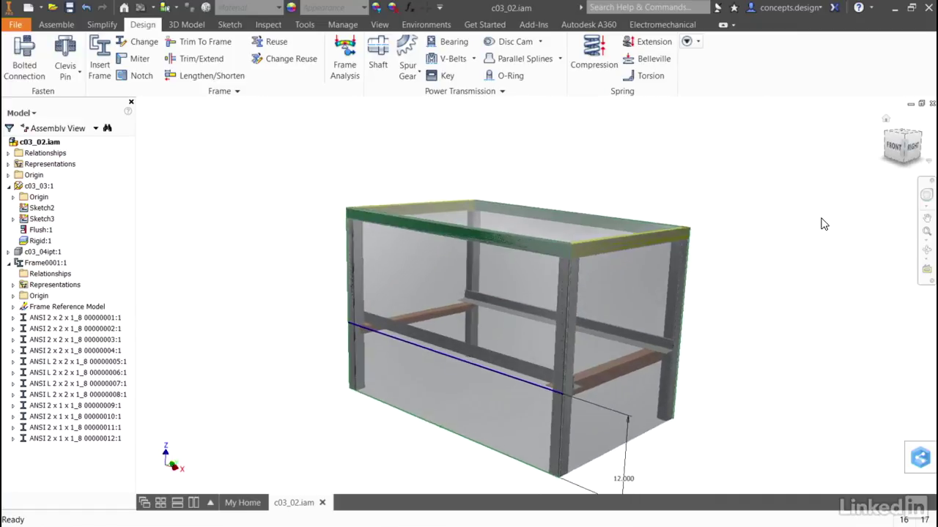
{"action": "double_click", "coordinate": [642, 424]}
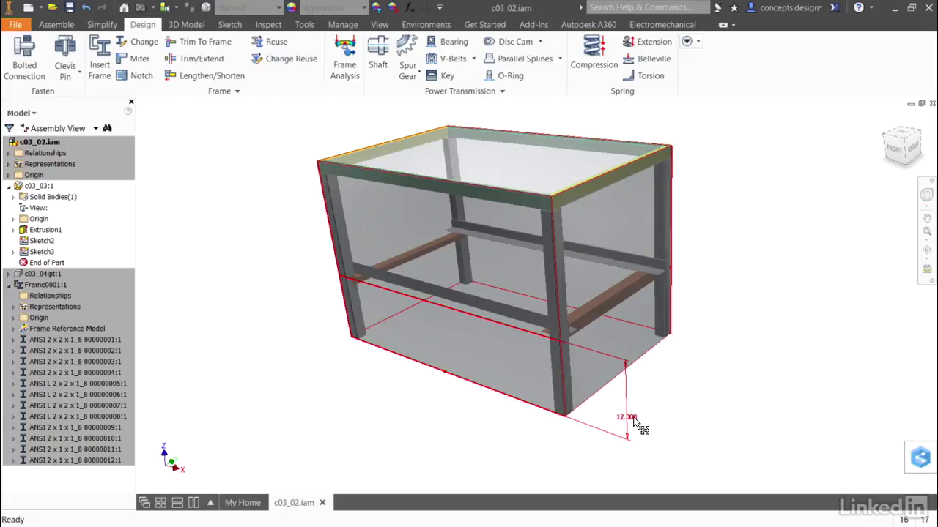
{"action": "double_click", "coordinate": [635, 417]}
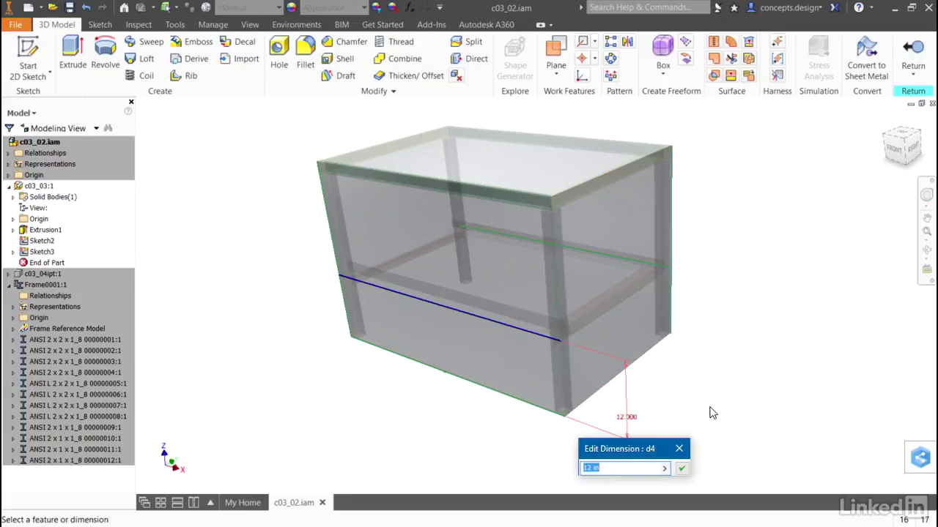
{"action": "type", "text": "10"}
{"action": "key", "text": "Return"}
{"action": "left_click", "coordinate": [907, 80]}
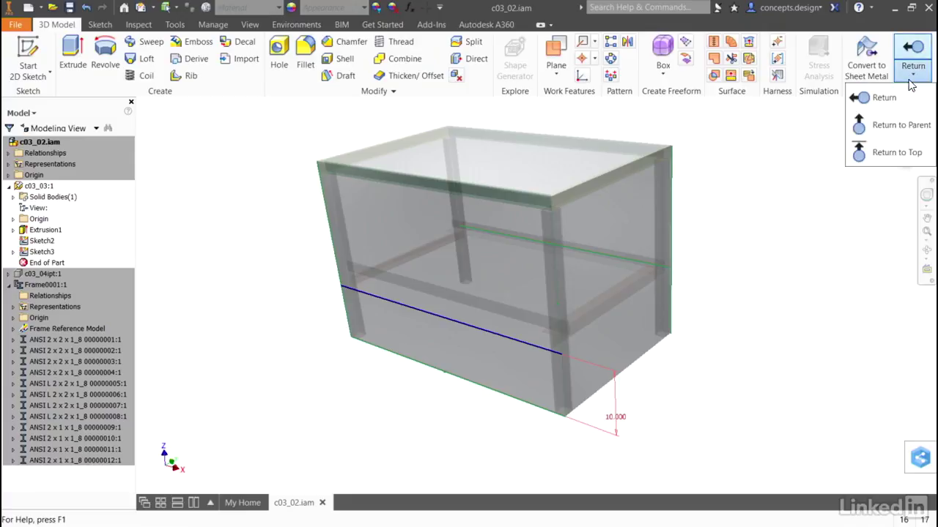
{"action": "left_click", "coordinate": [889, 152]}
{"action": "middle_click_drag", "start_coordinate": [887, 153], "coordinate": [887, 153]}
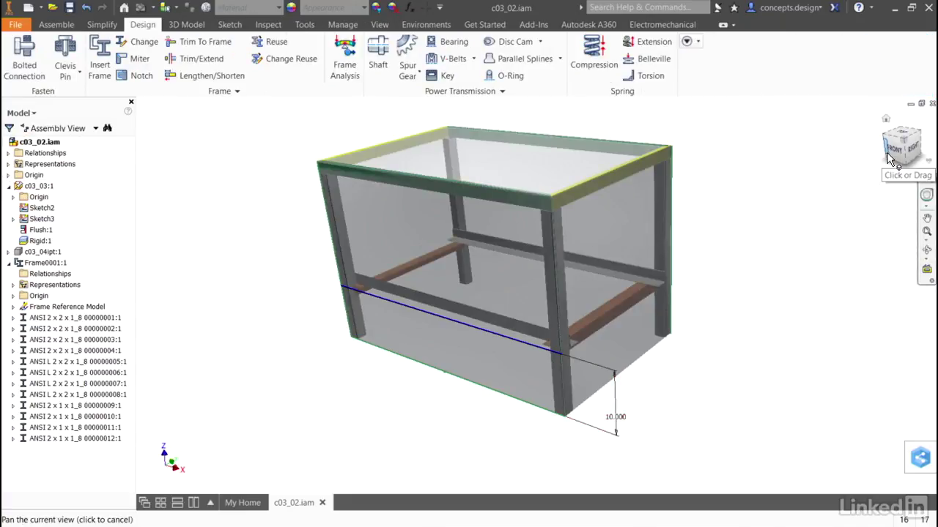
{"action": "key", "text": "Escape"}
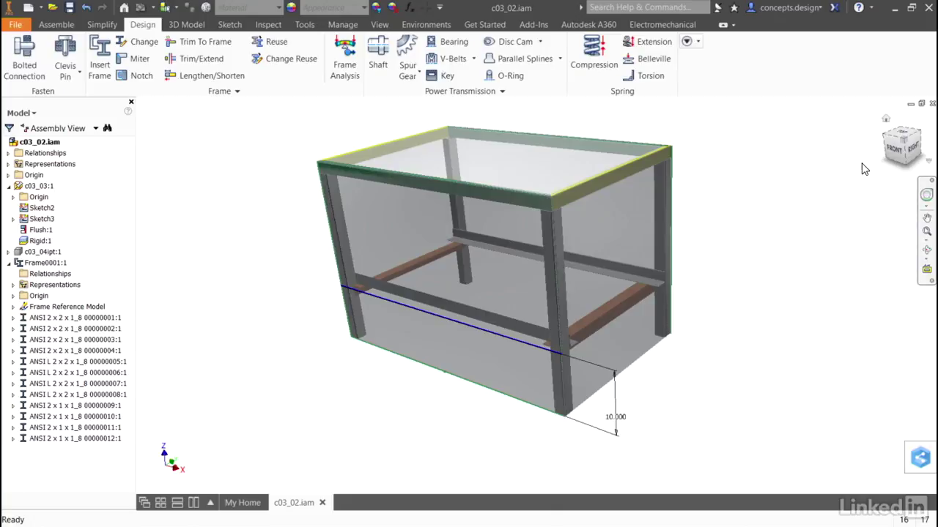